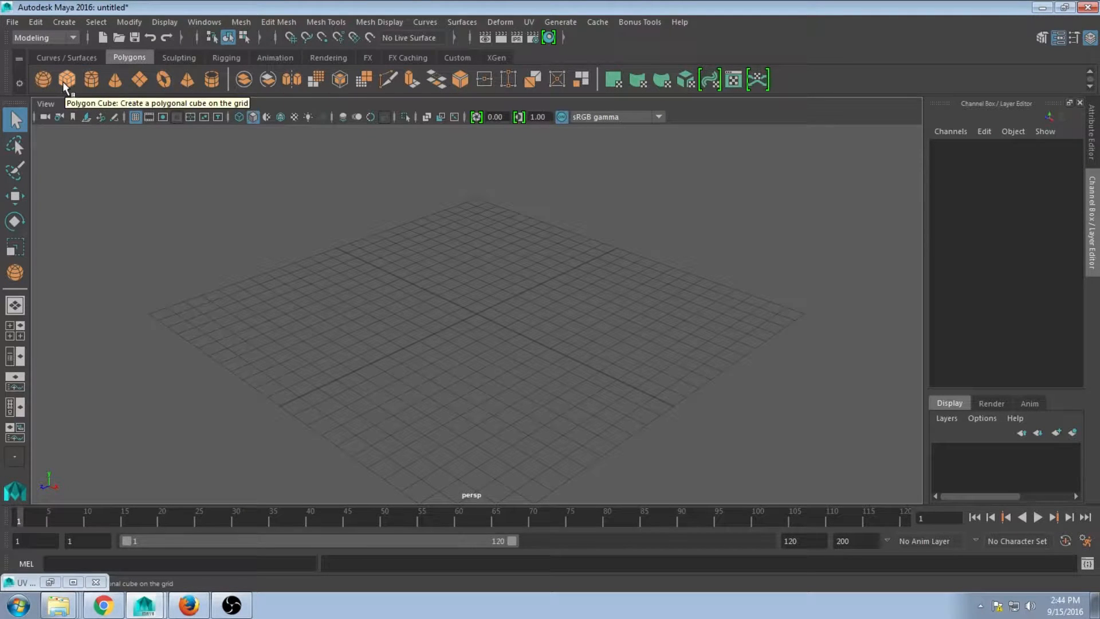
Step: Draw a polygon cube on the grid as a flat slab about 11.6 wide, 15.9 deep and 0.8 high
click(67, 79)
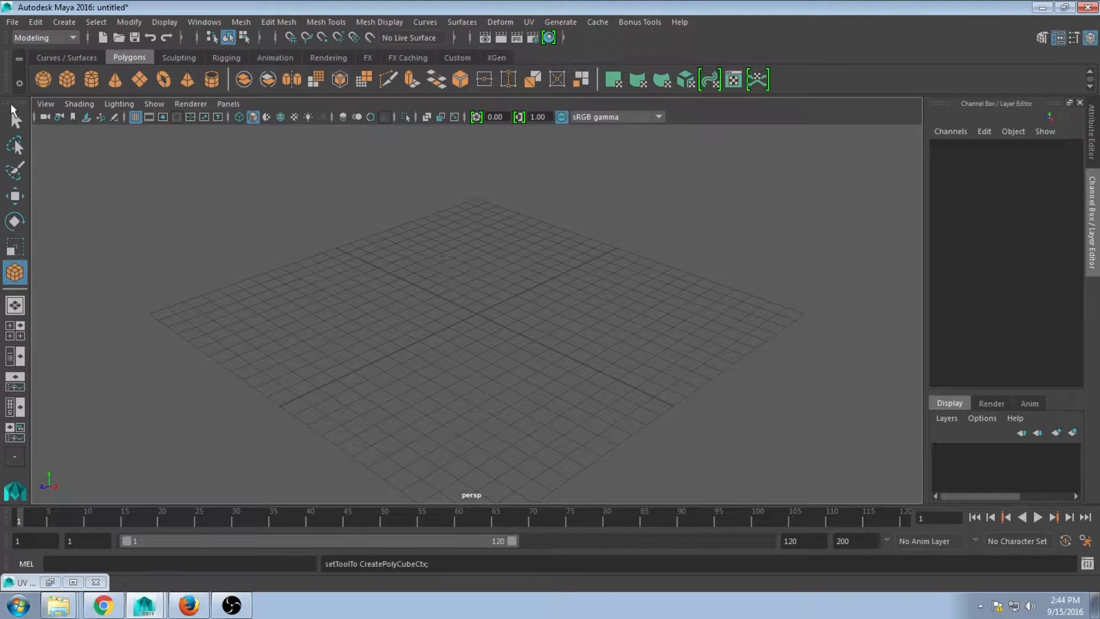
click(63, 23)
mouse_move(83, 75)
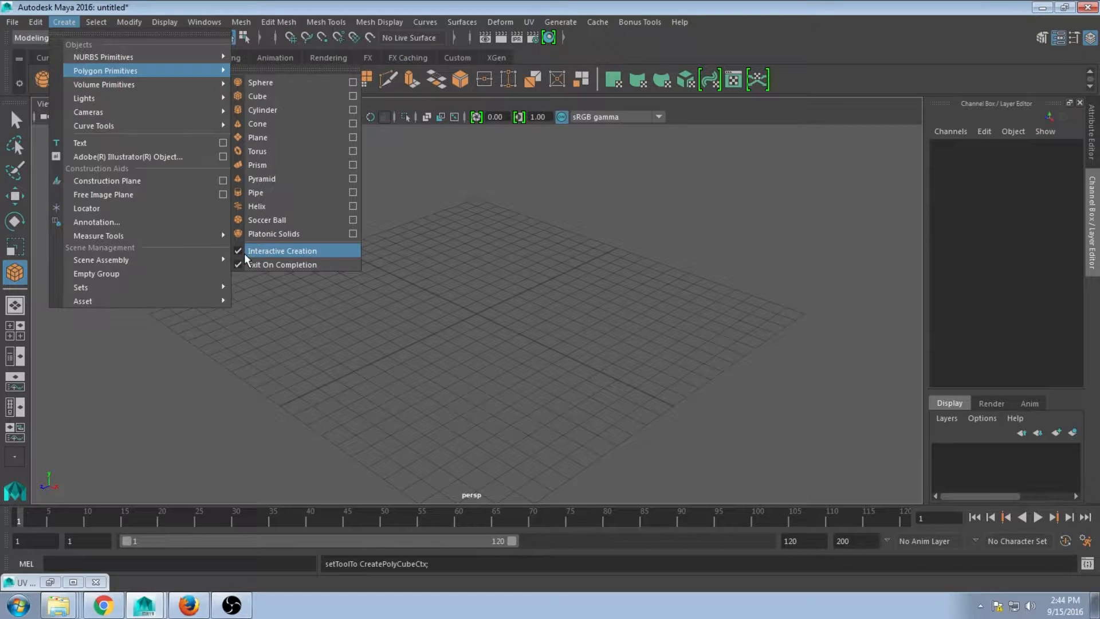
click(403, 259)
drag(296, 316, 663, 291)
drag(510, 321, 500, 290)
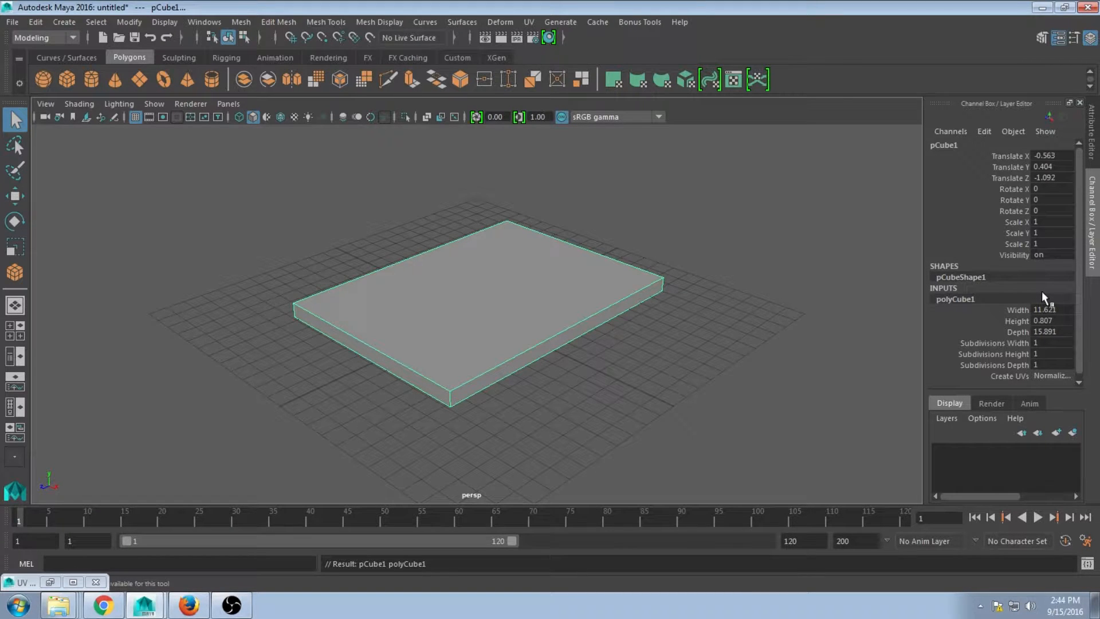
Step: Show the perspective view in wireframe and draw a polygon sphere about 1.1 in radius within the front part of the slab
click(51, 79)
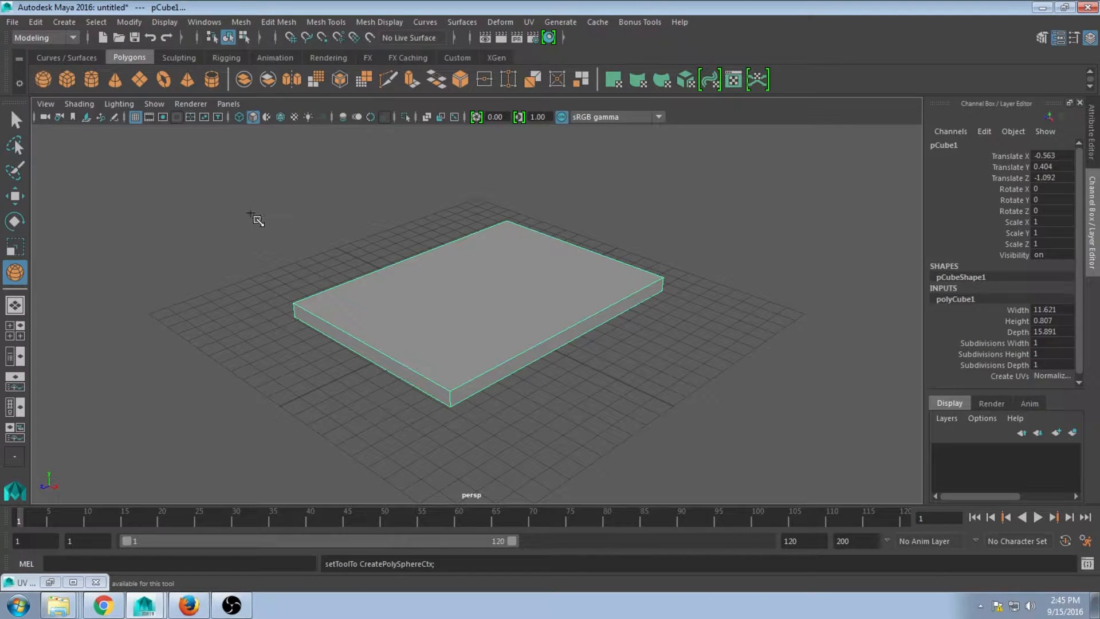
key(4)
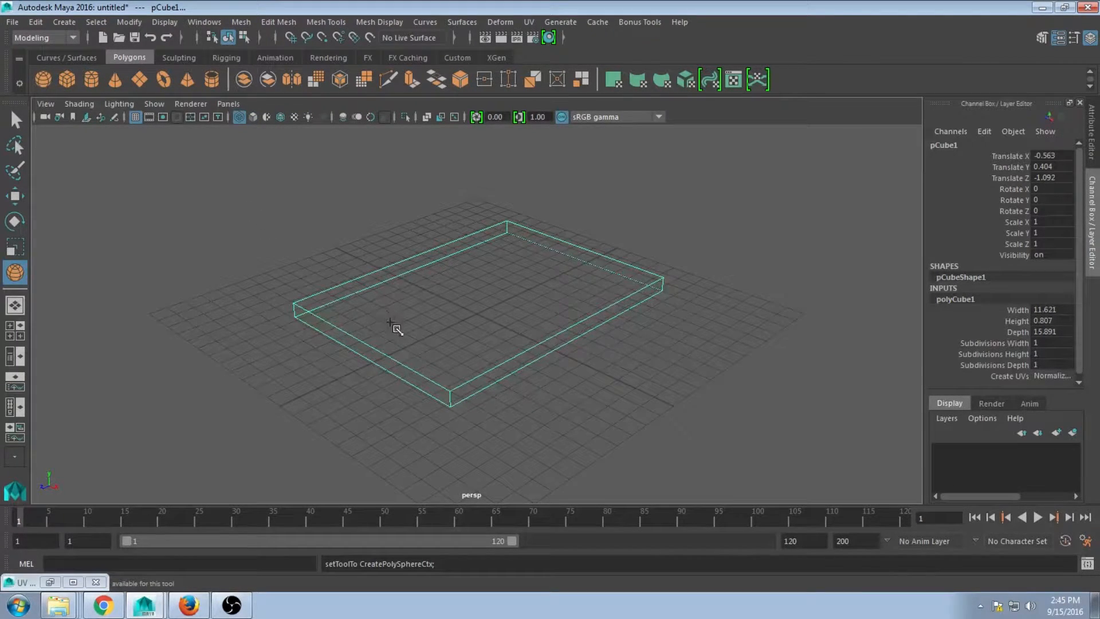
drag(389, 315, 387, 312)
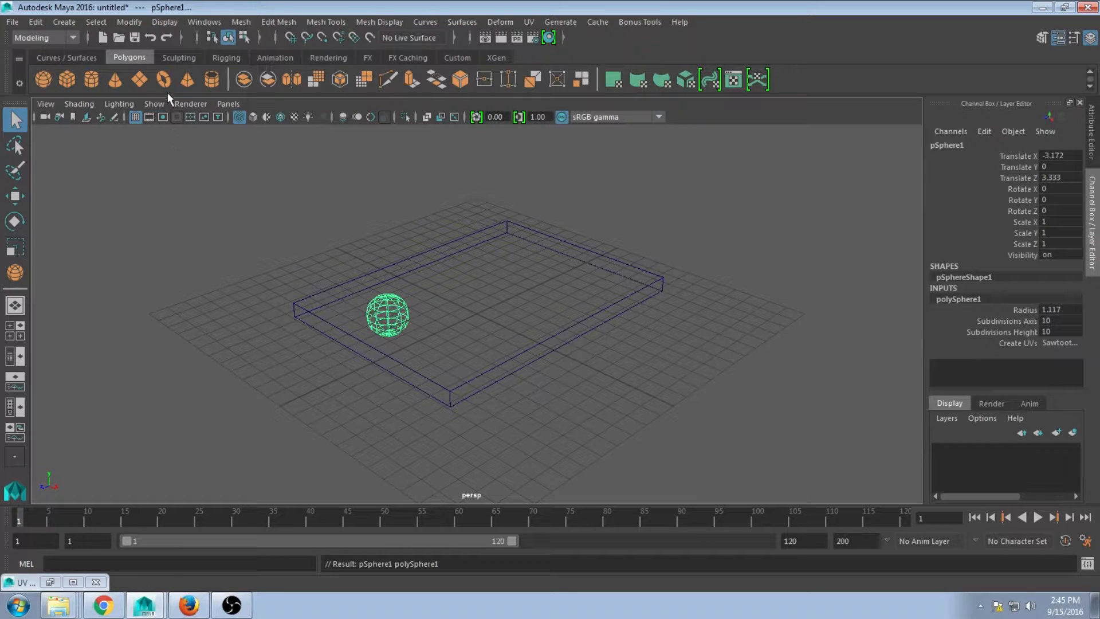
Step: Draw a polygon cylinder about 1.5 in radius and 2.3 high near the slab's back corner, leaving it deselected
click(91, 79)
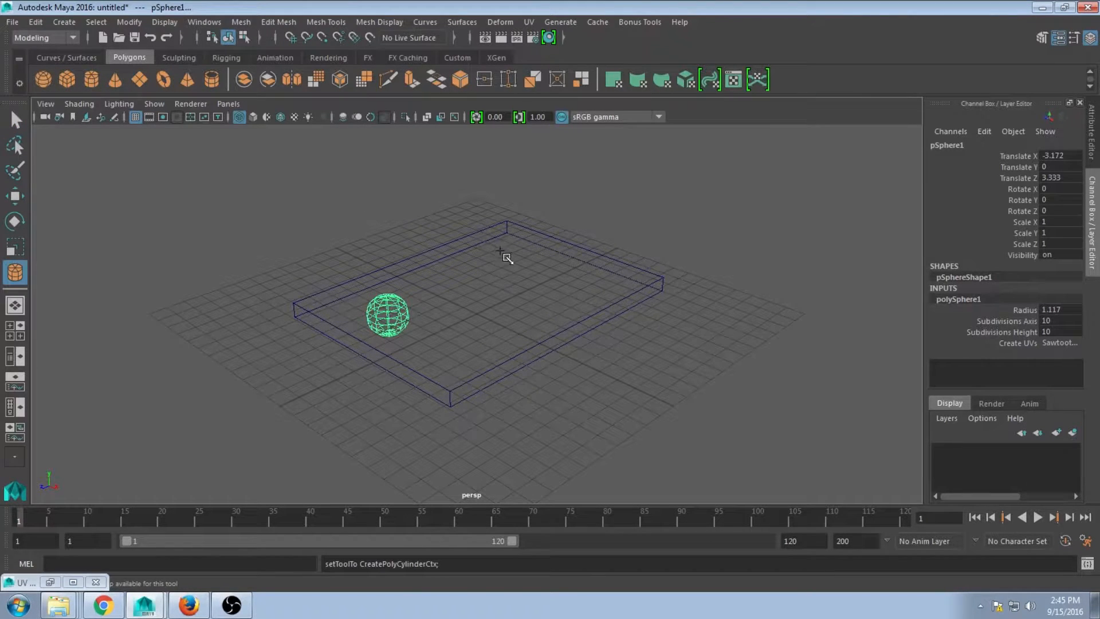
drag(505, 266, 511, 225)
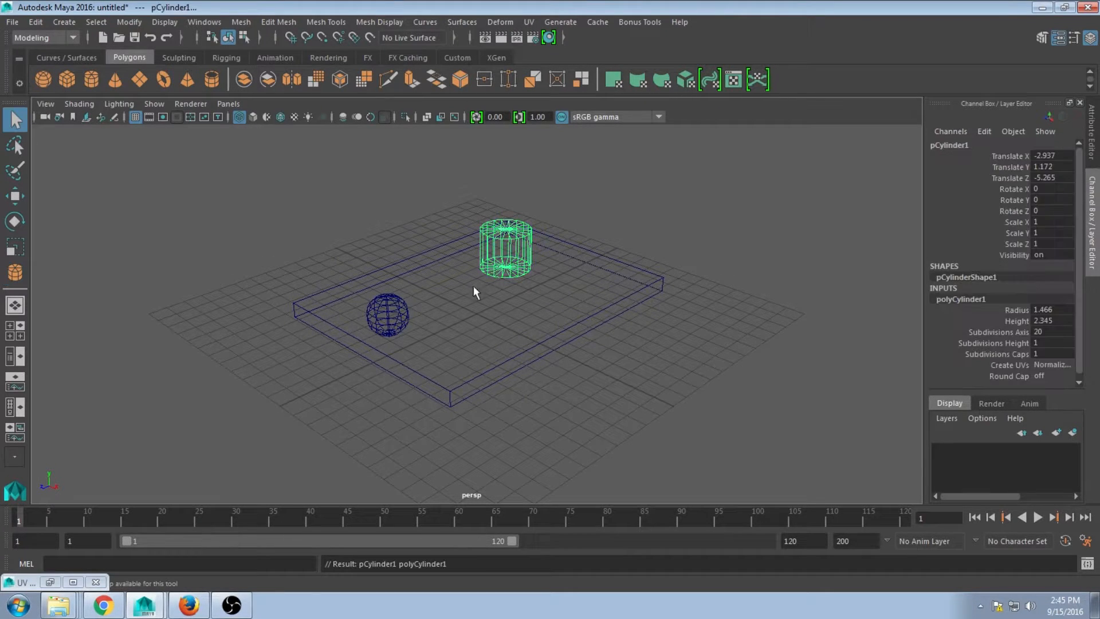
click(397, 318)
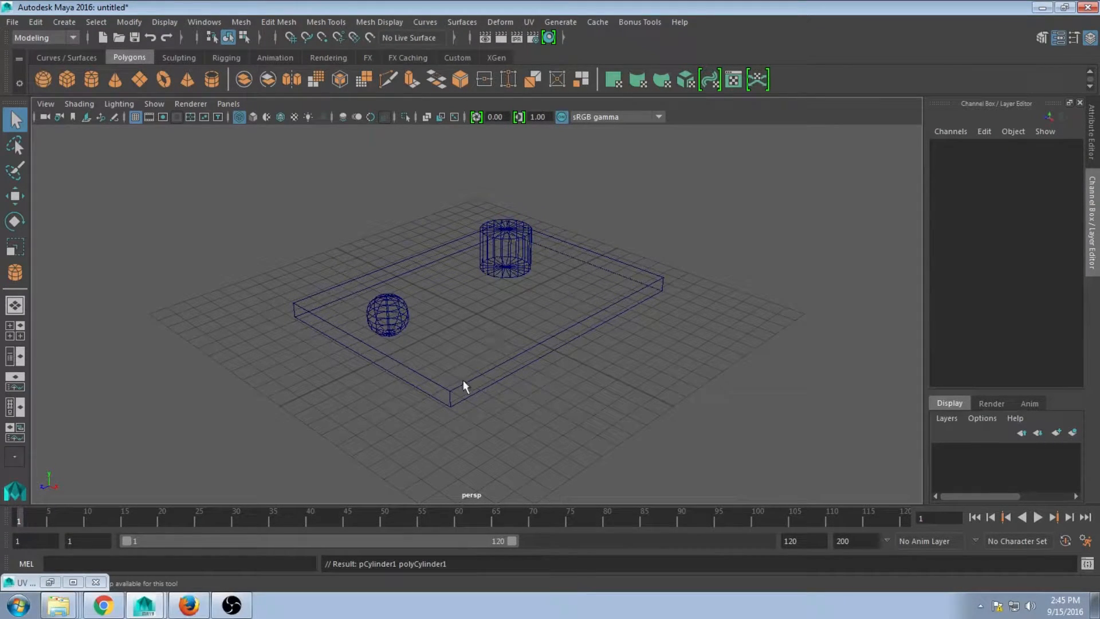
Step: In the front view, raise the sphere to Y about 1.8 and the cylinder to Y about 2.0 so both rest on the slab
key(space)
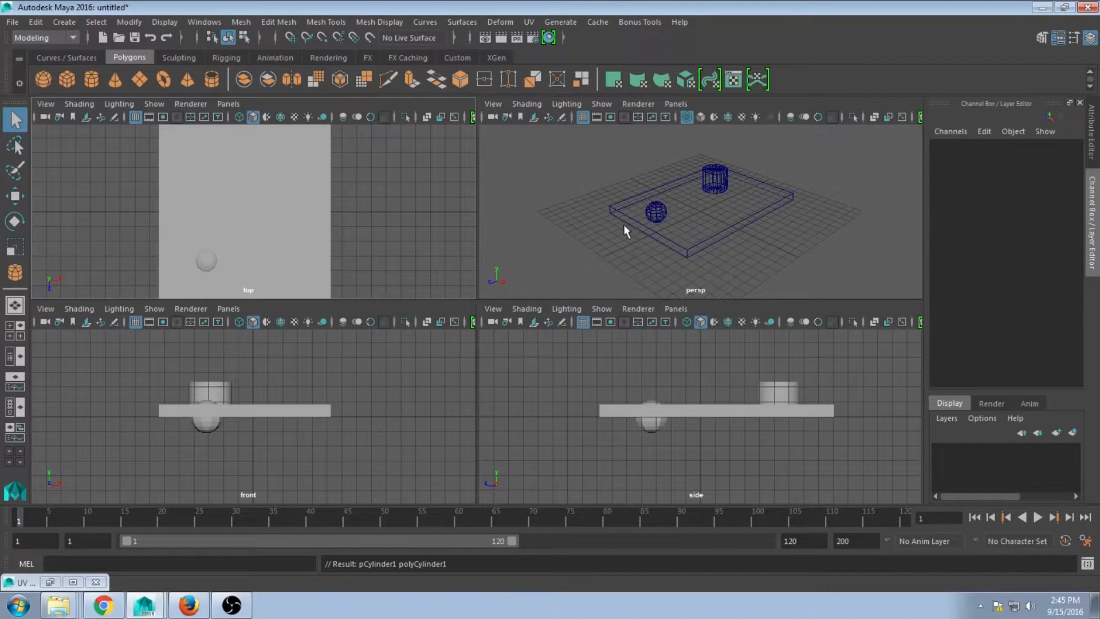
click(368, 421)
key(space)
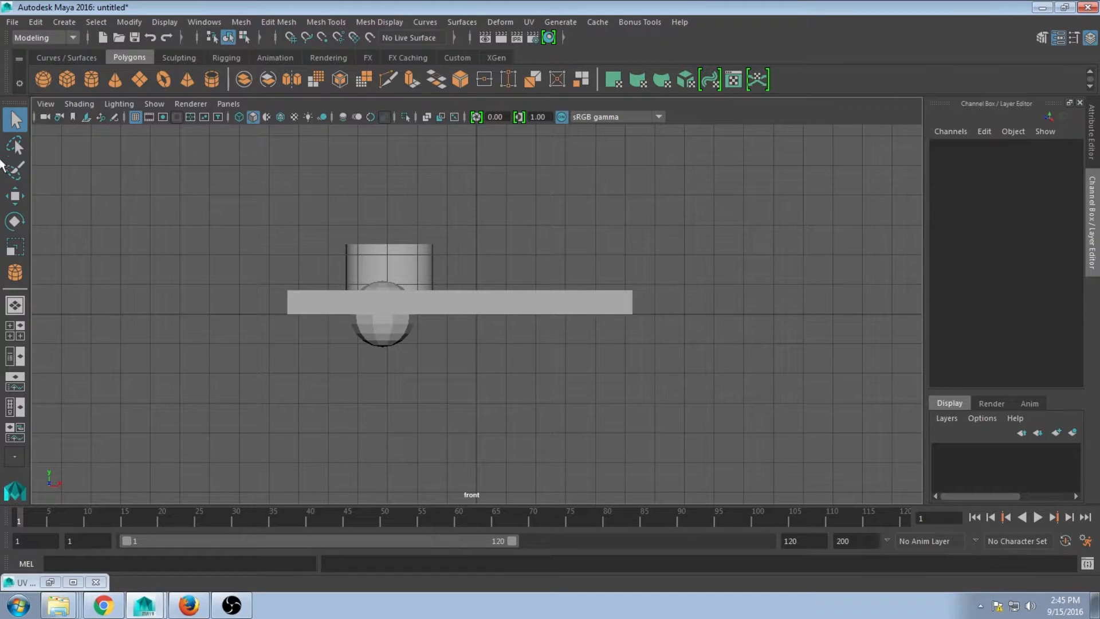
click(15, 196)
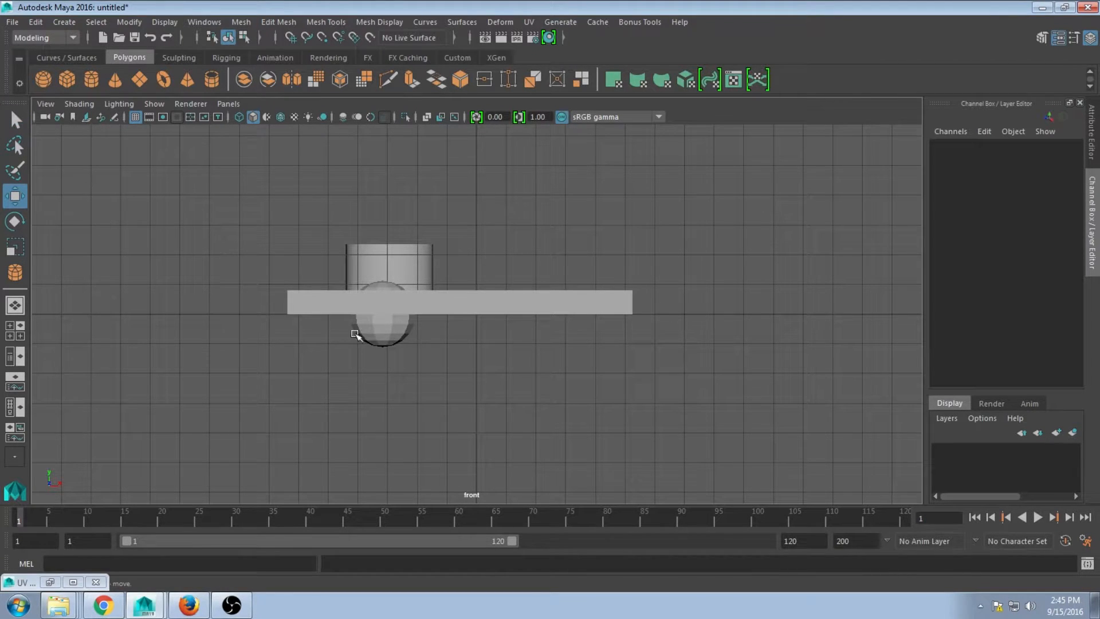
click(378, 335)
drag(382, 263, 380, 205)
click(418, 265)
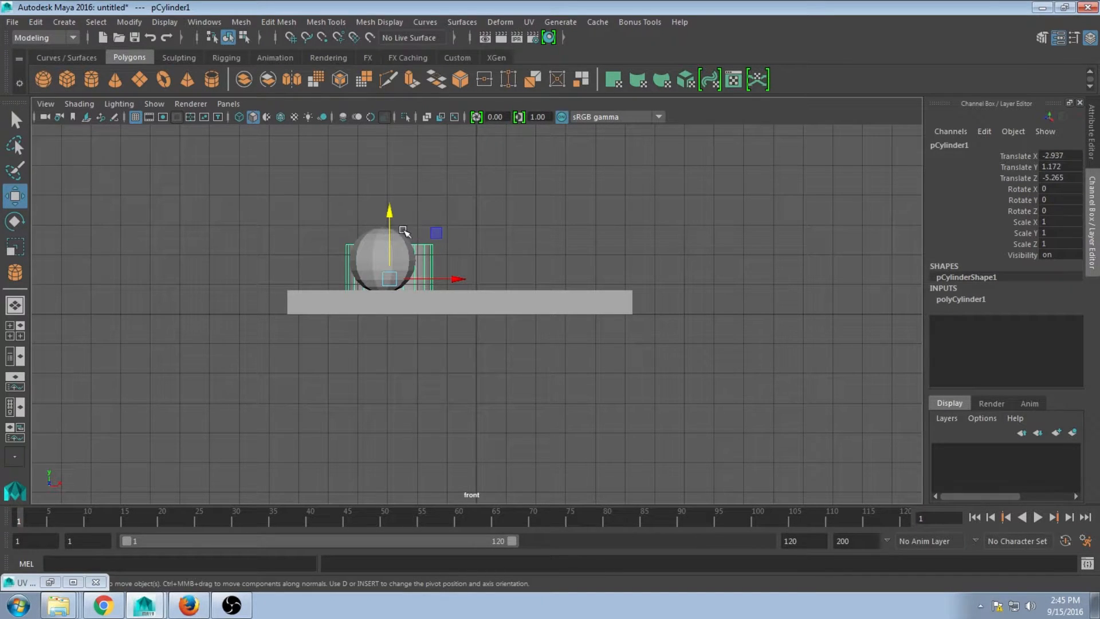
mouse_move(389, 212)
mouse_down()
mouse_move(388, 180)
mouse_move(391, 191)
mouse_up()
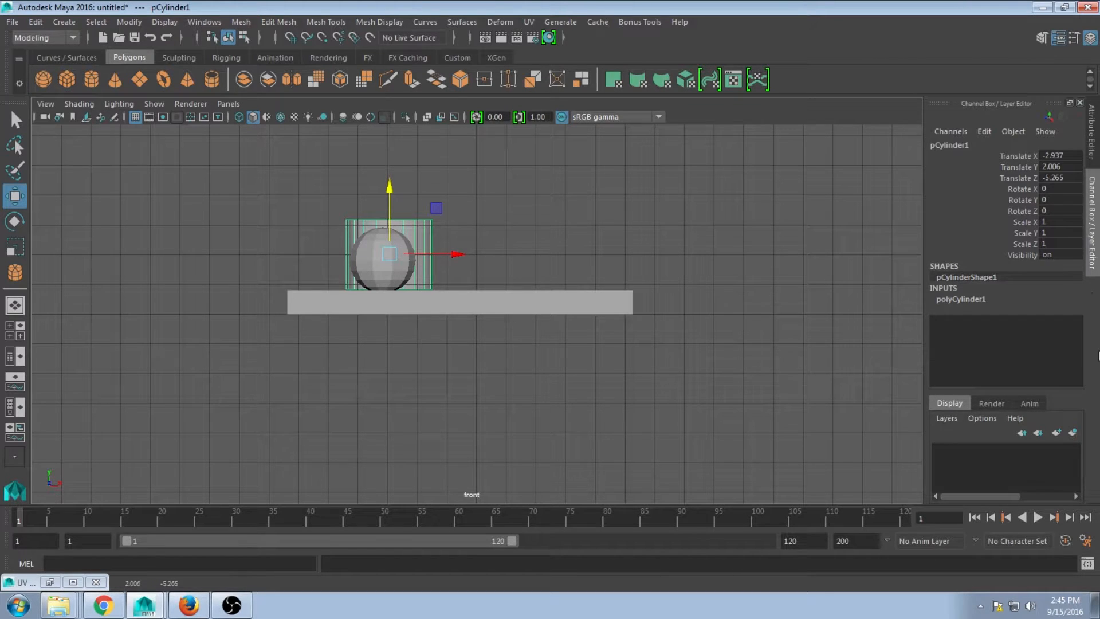
Step: Reduce the cylinder's radius to about 0.97 through its creation attributes
click(961, 301)
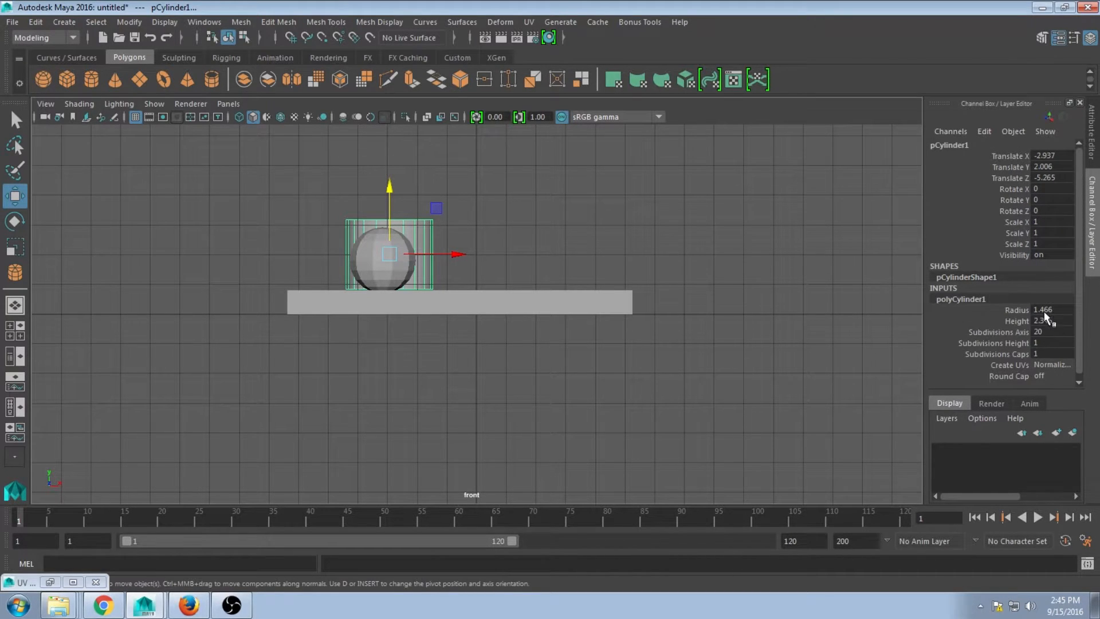
click(1015, 313)
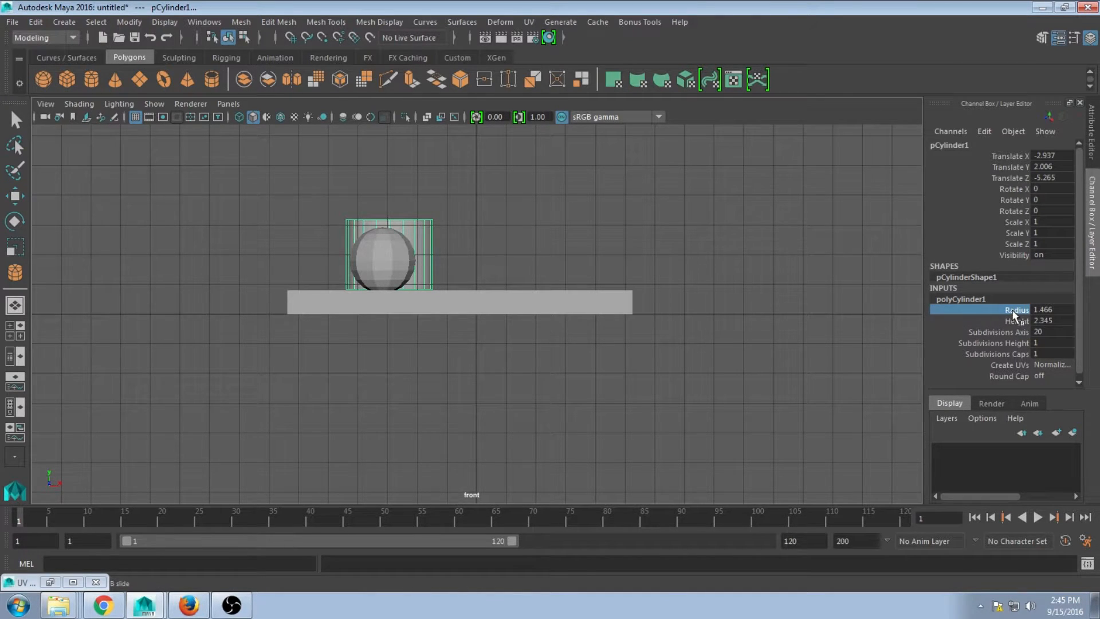
click(1093, 148)
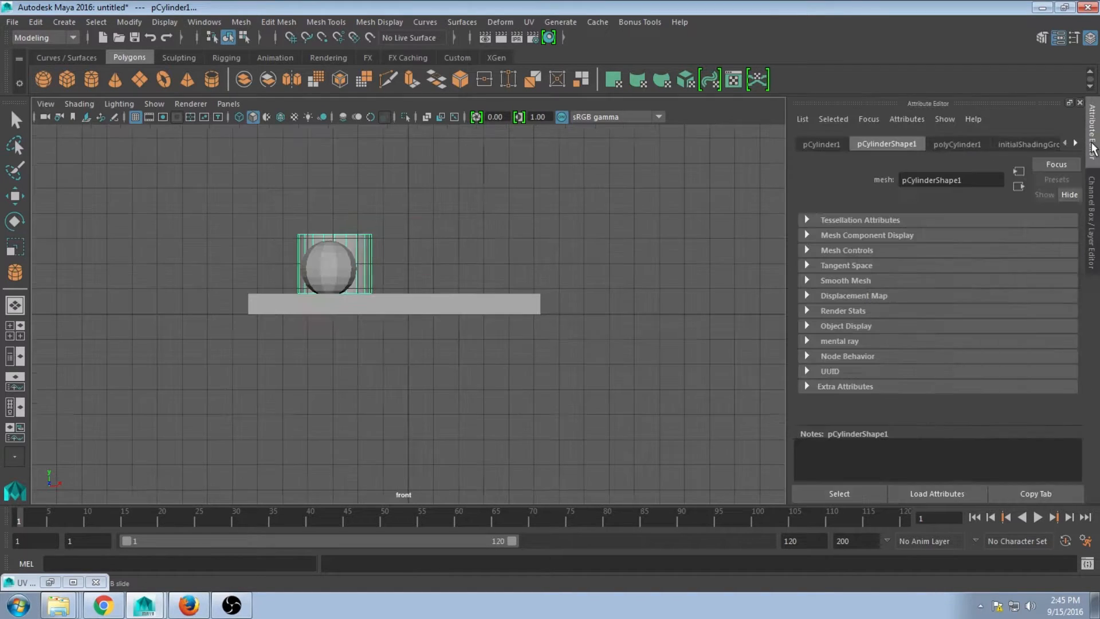
click(960, 143)
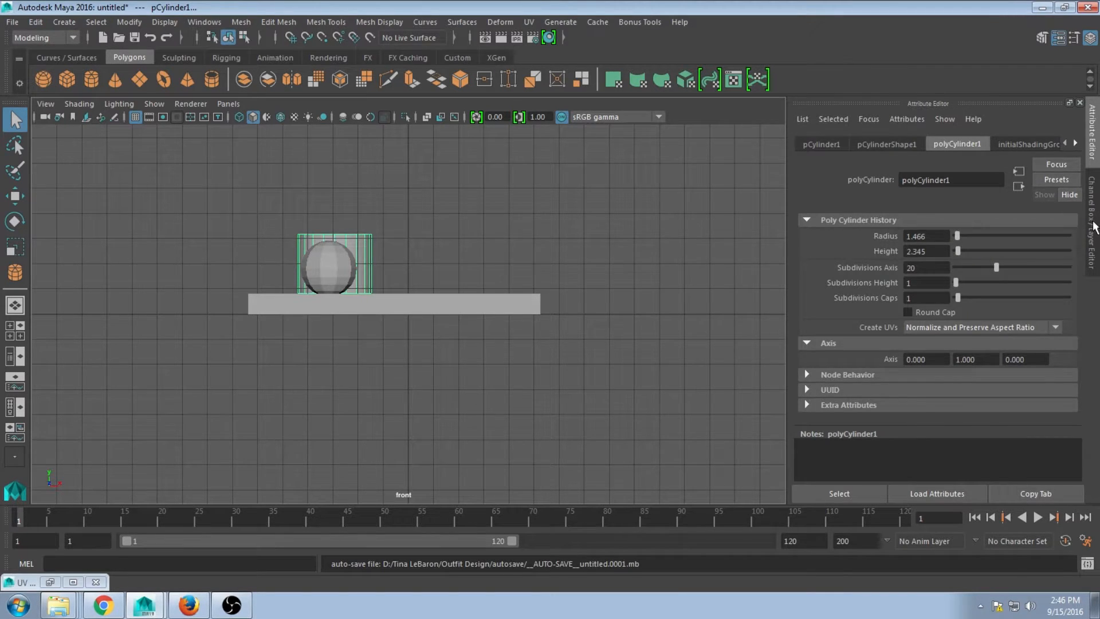
click(1093, 226)
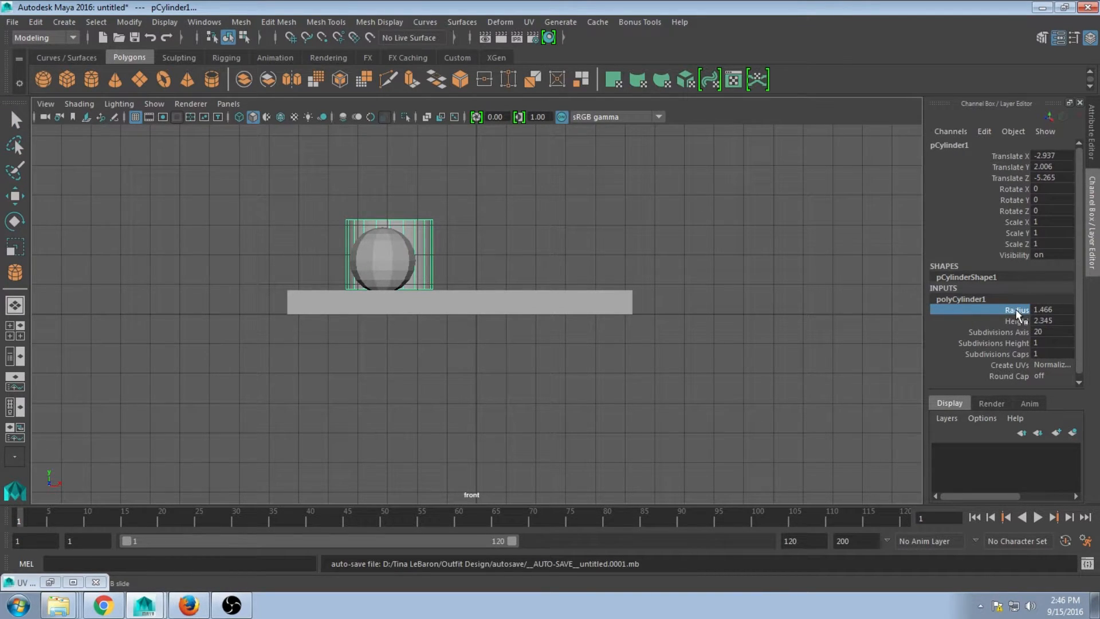
mouse_move(846, 251)
middle_down()
mouse_move(815, 258)
mouse_move(842, 254)
middle_up()
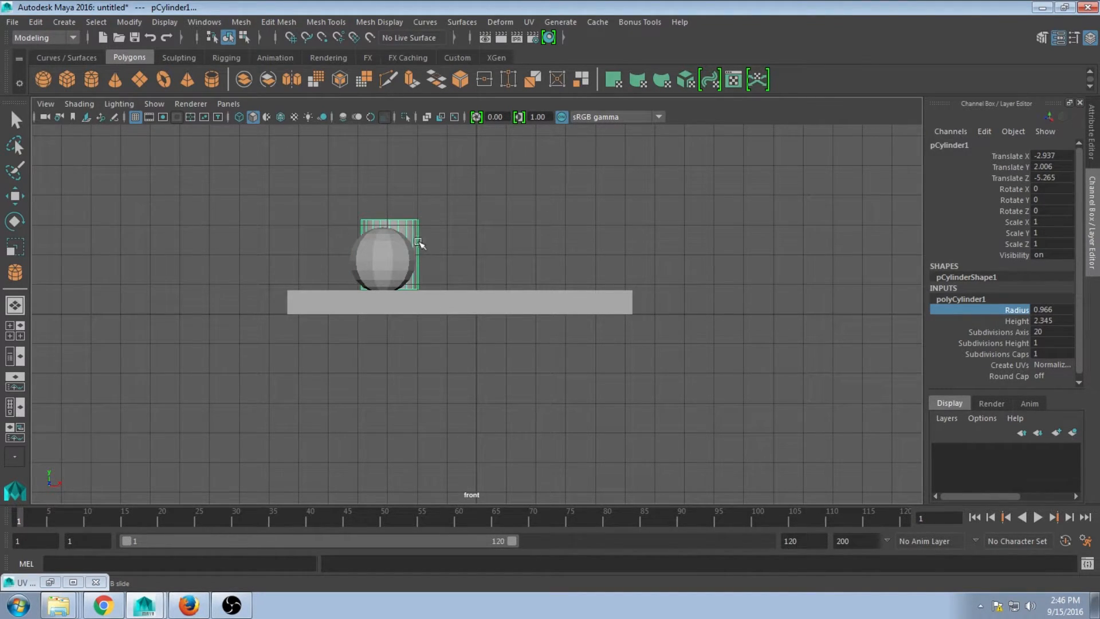
Step: Delete the faces of the sphere's upper half to leave an open bowl
key(q)
click(380, 259)
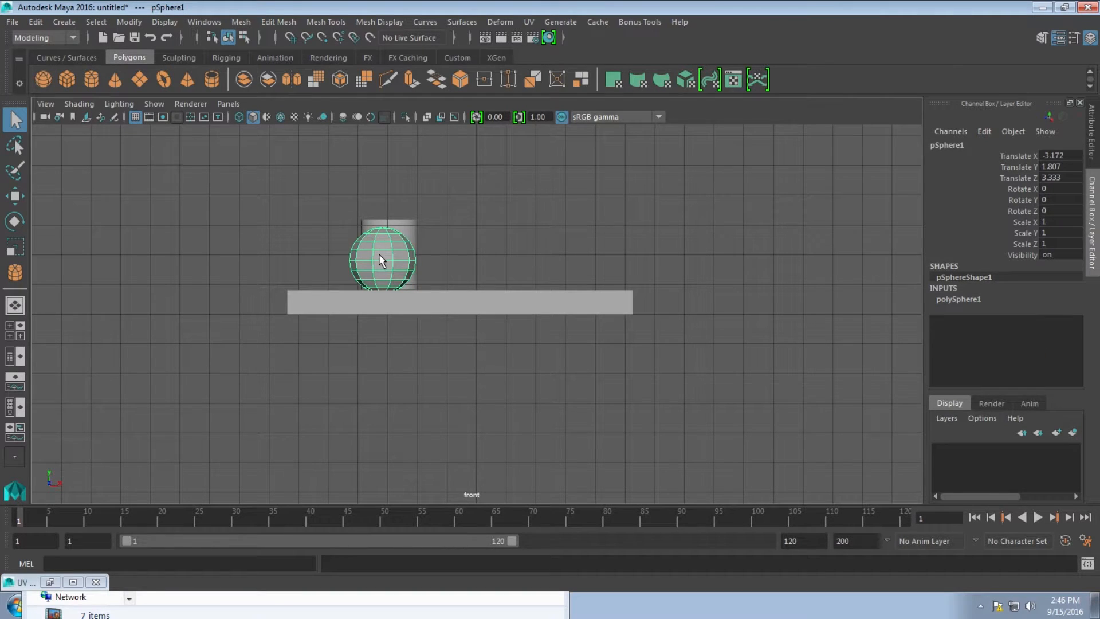
key(F11)
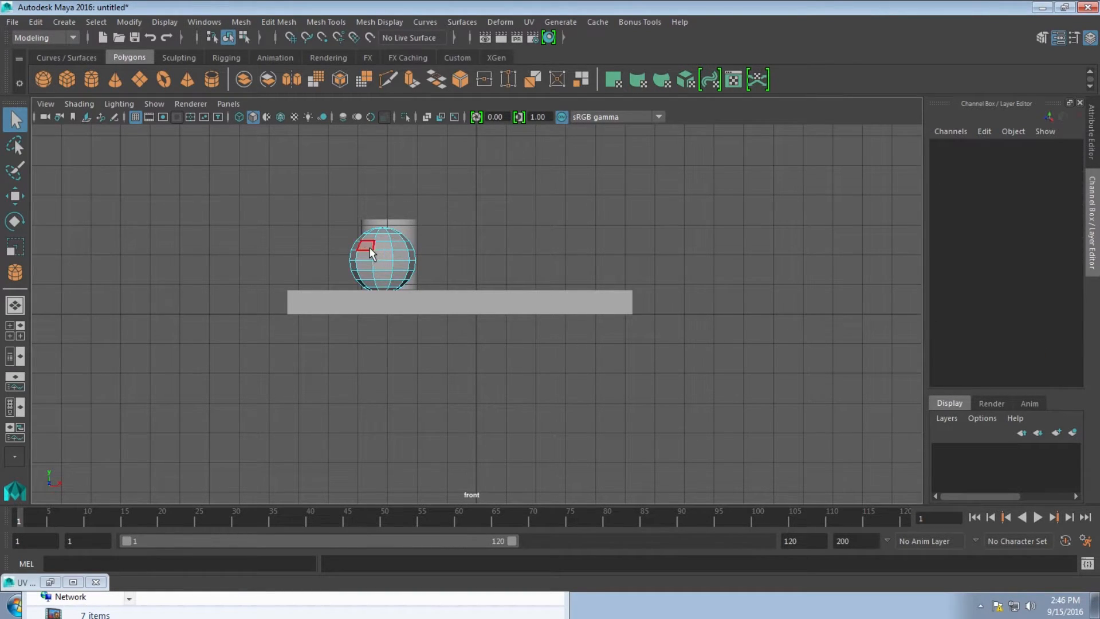
drag(414, 254, 416, 255)
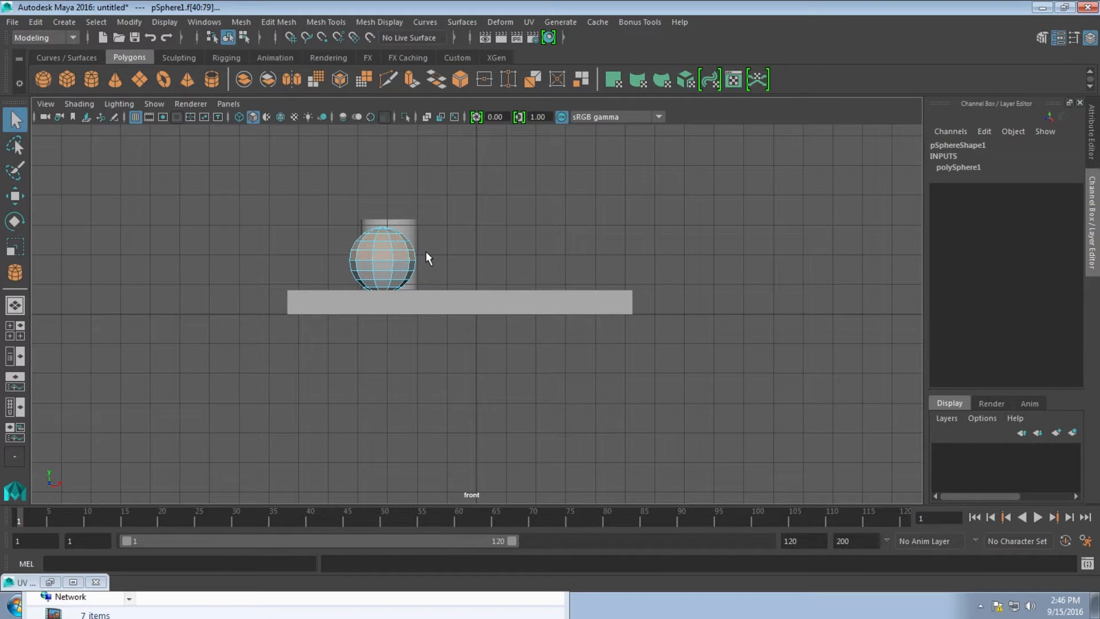
key(Delete)
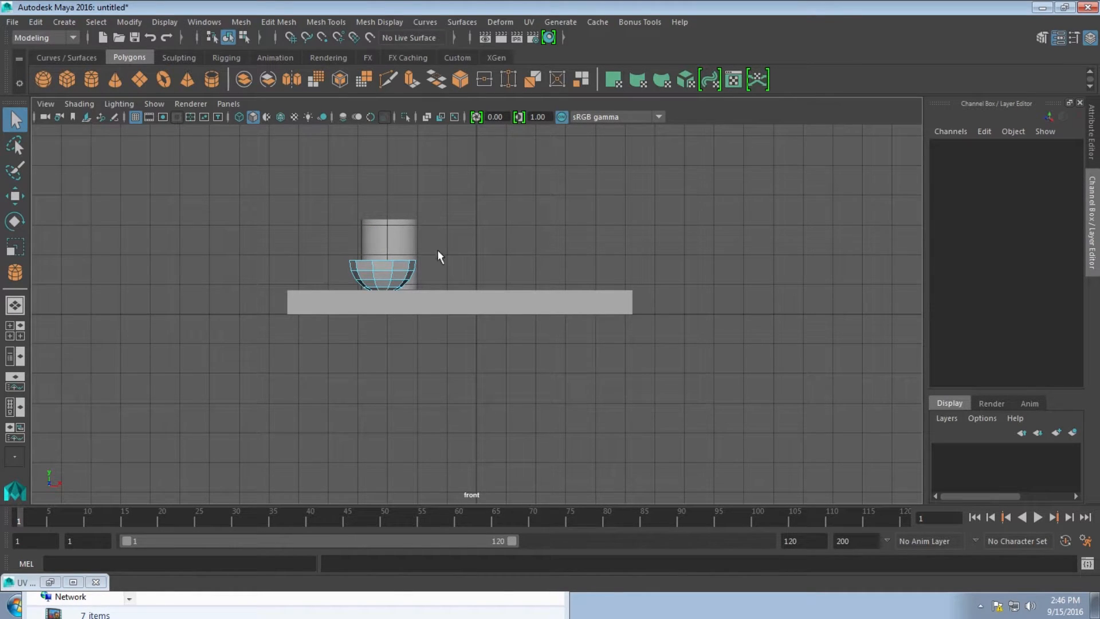
Step: In the textured perspective view, delete the faces of the cylinder's top cap to open it like a cup
key(space)
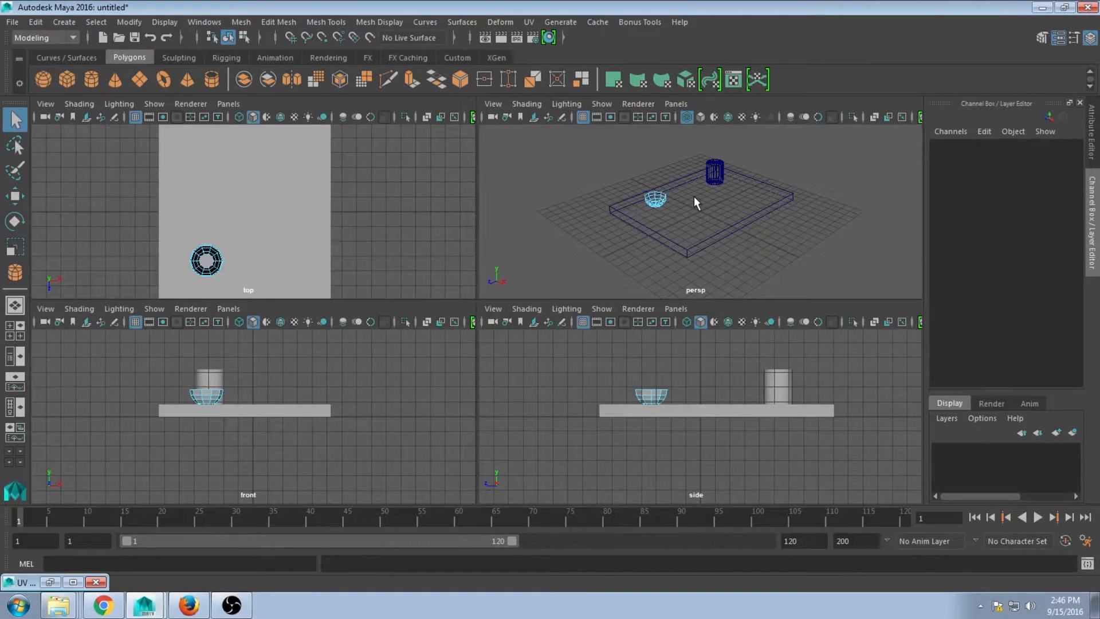
alt+middle_drag(694, 196, 636, 263)
scroll(666, 230, up, 5)
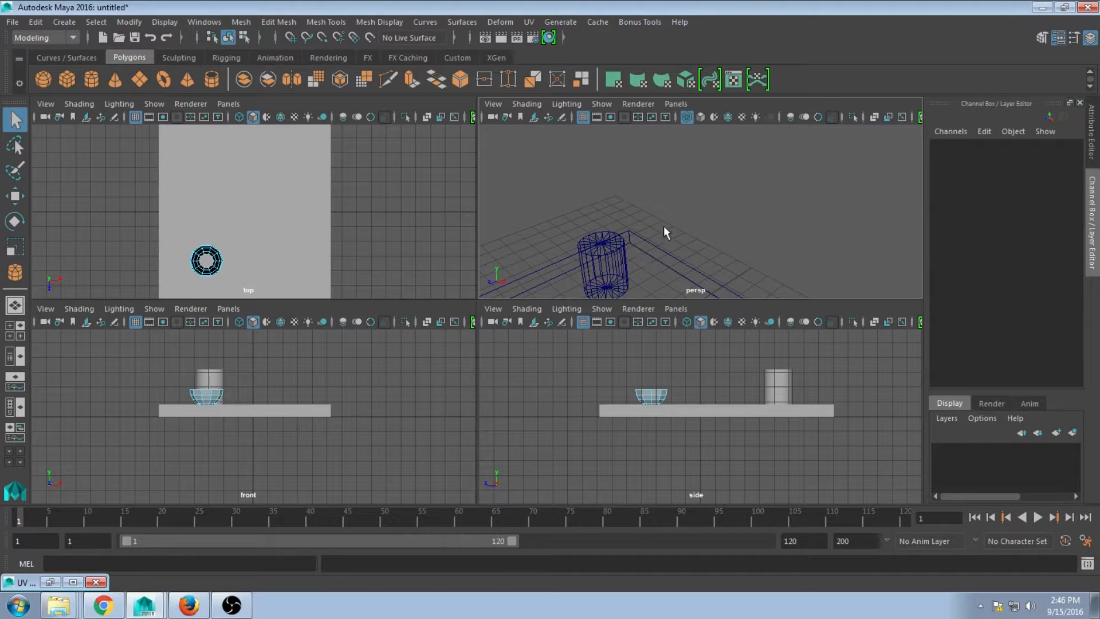
key(6)
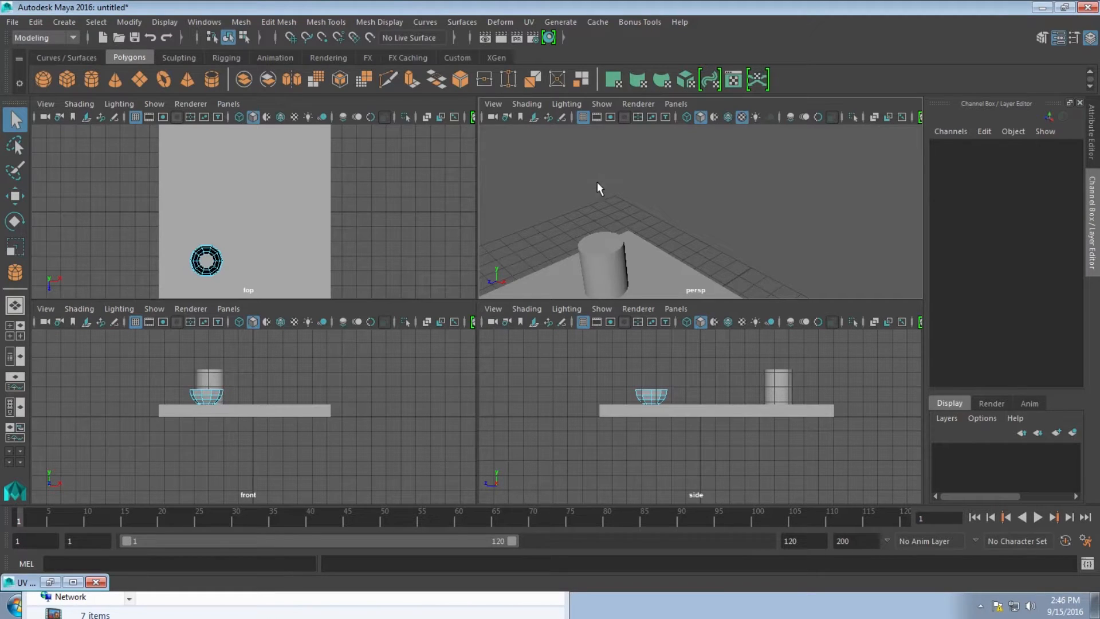
right_drag(608, 242, 609, 258)
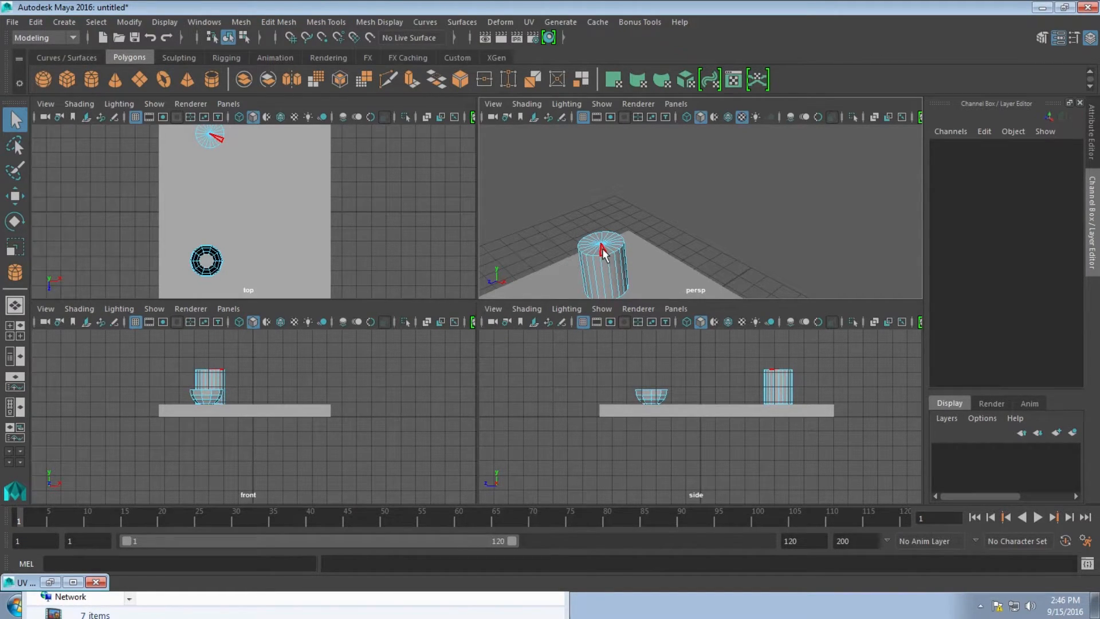
key(Delete)
key(Delete)
key(Delete)
key(Delete)
key(Delete)
key(Delete)
key(Delete)
key(Delete)
key(Delete)
key(Delete)
key(Delete)
key(Delete)
key(Delete)
key(Delete)
key(Delete)
key(Delete)
key(Delete)
key(Delete)
key(Delete)
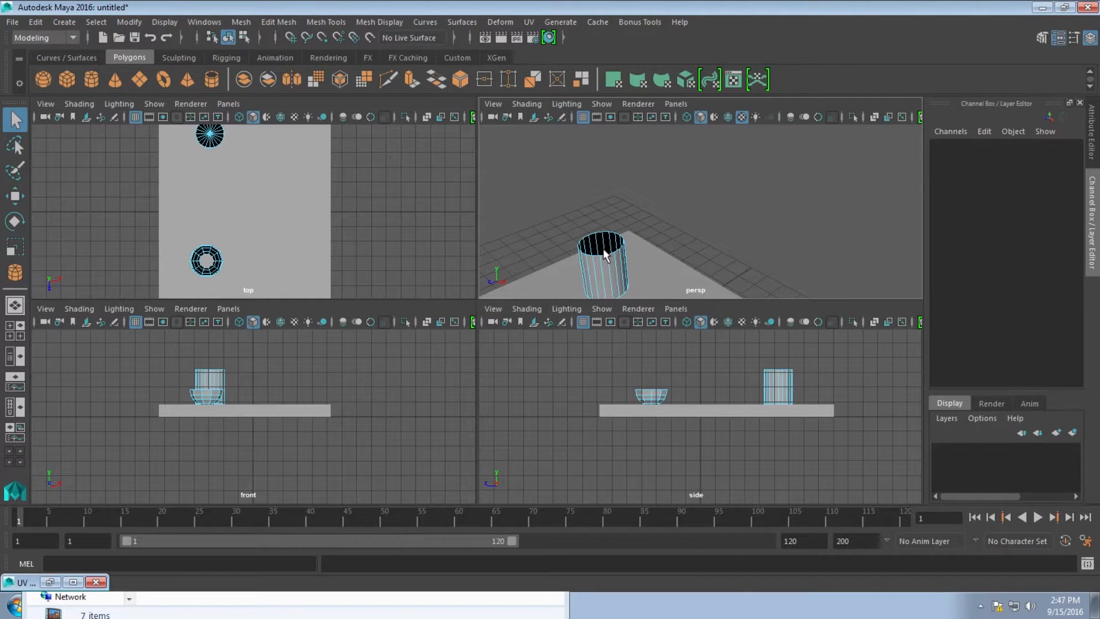
key(Delete)
key(Delete)
key(Delete)
key(Delete)
key(Delete)
key(Delete)
key(Delete)
key(Delete)
key(Delete)
key(ctrl+z)
key(ctrl+z)
key(ctrl+z)
key(ctrl+z)
key(ctrl+z)
key(ctrl+z)
key(ctrl+z)
key(ctrl+z)
key(ctrl+z)
key(ctrl+z)
key(ctrl+z)
key(ctrl+z)
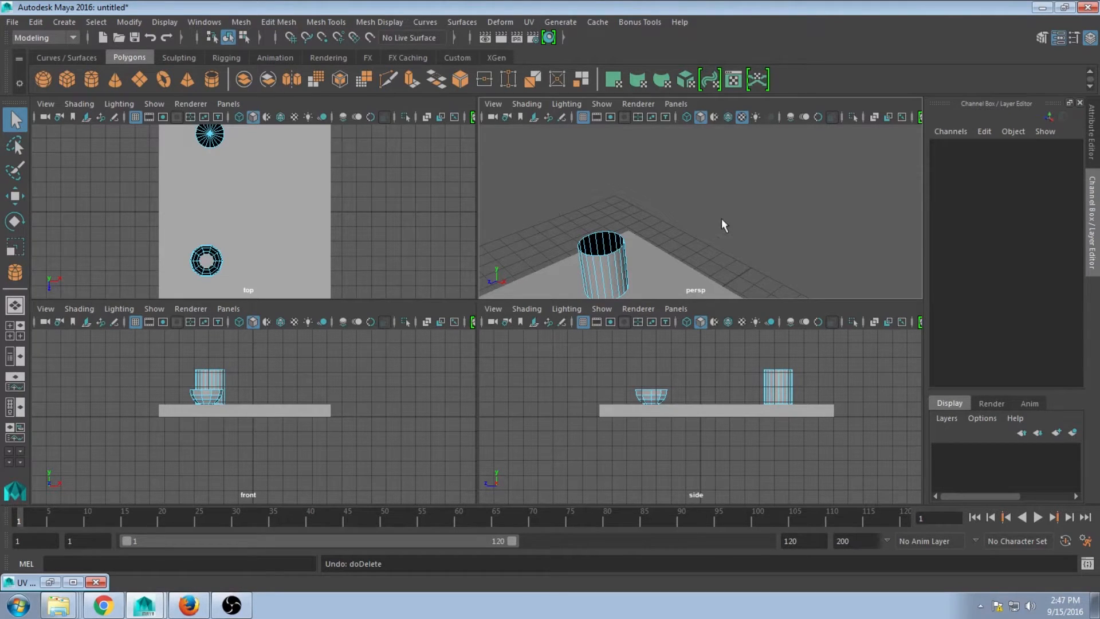
Step: Take the open cylinder and the bowl out of face selection, leaving nothing selected in the perspective view
alt+drag(623, 216, 625, 226)
alt+middle_drag(625, 226, 754, 143)
scroll(735, 180, down, 2)
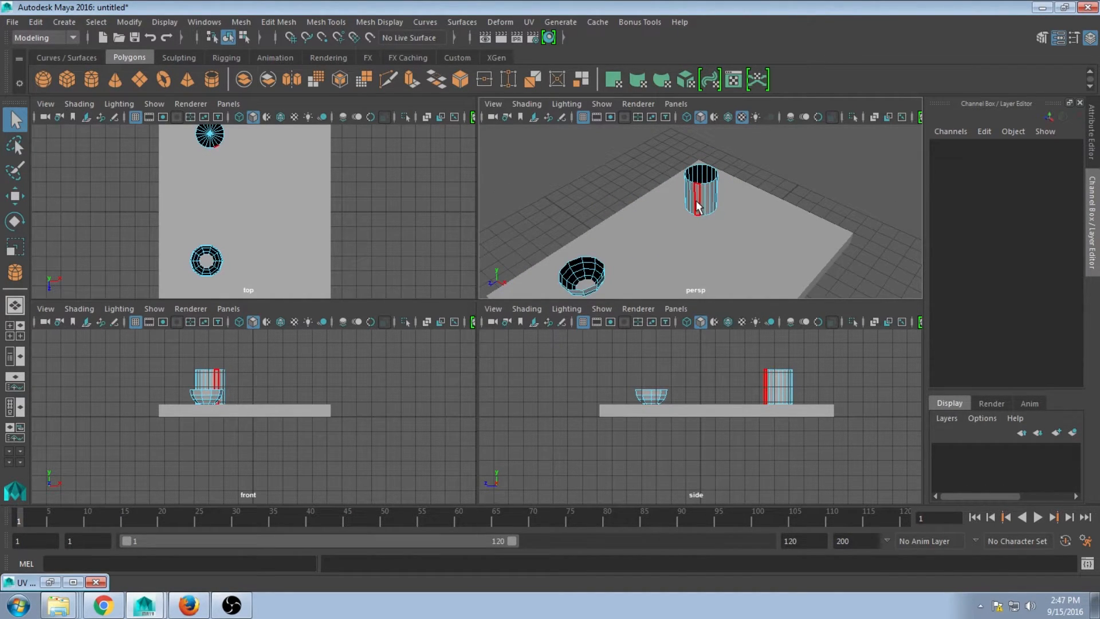
click(748, 186)
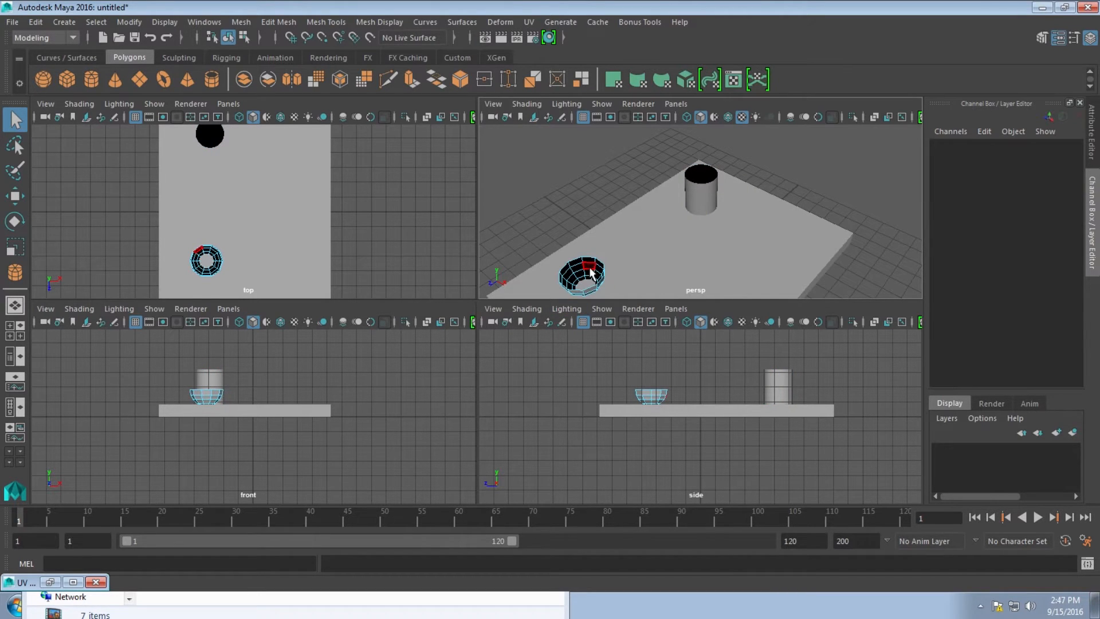
click(625, 189)
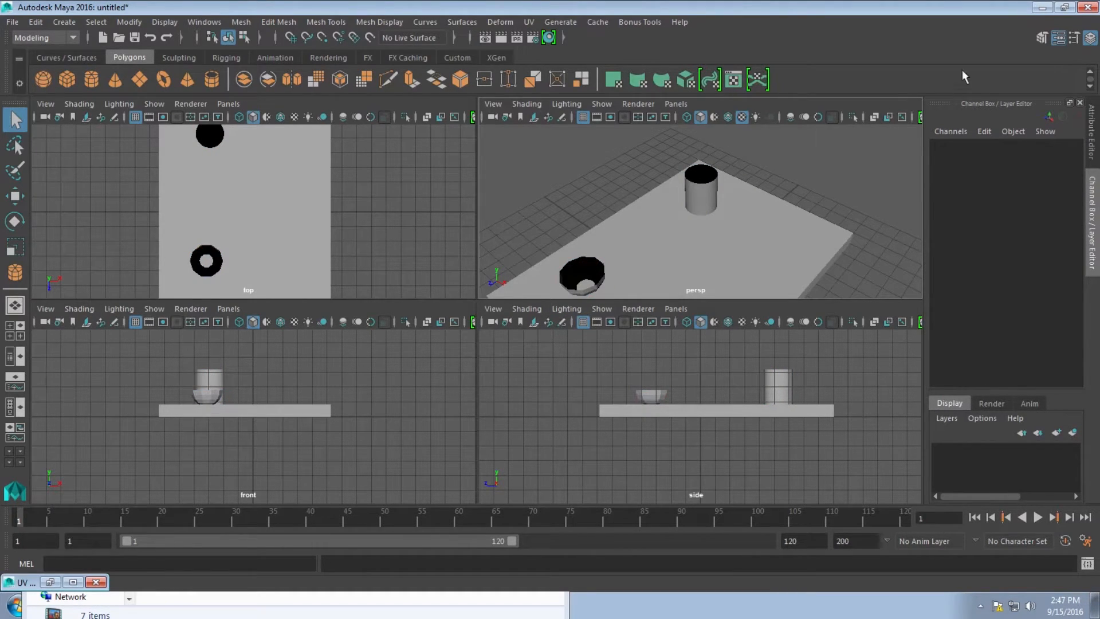
click(335, 22)
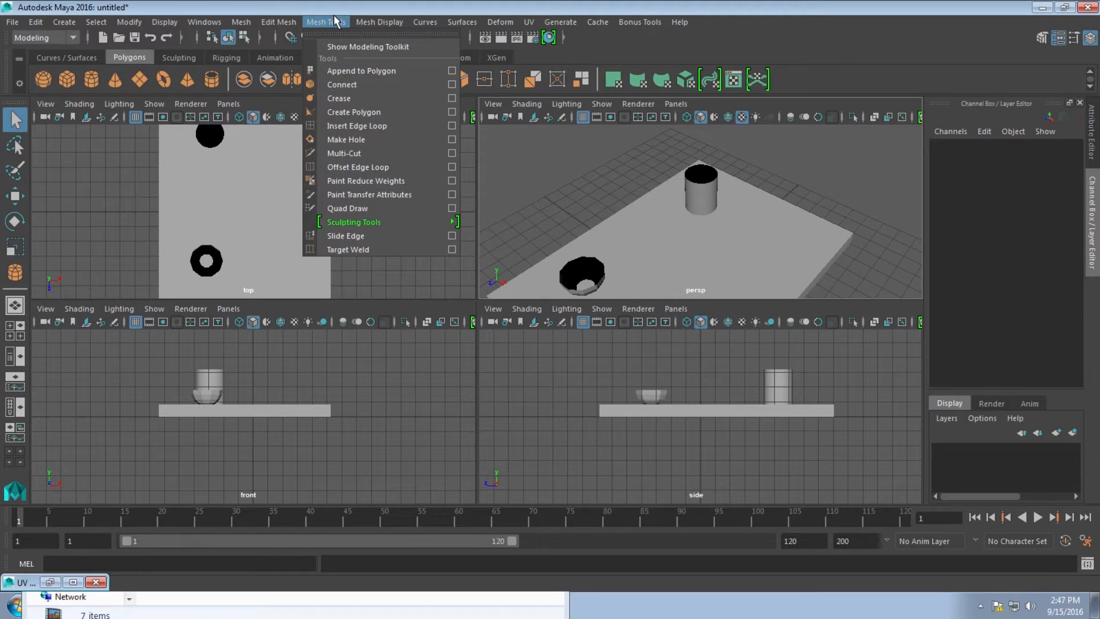
mouse_move(284, 23)
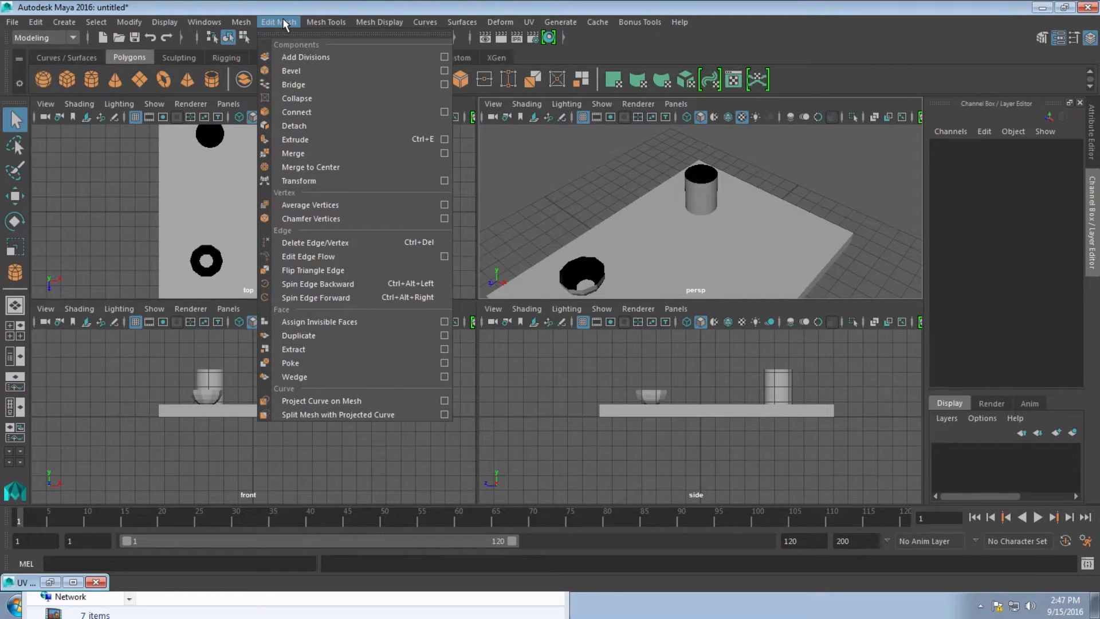
mouse_move(248, 24)
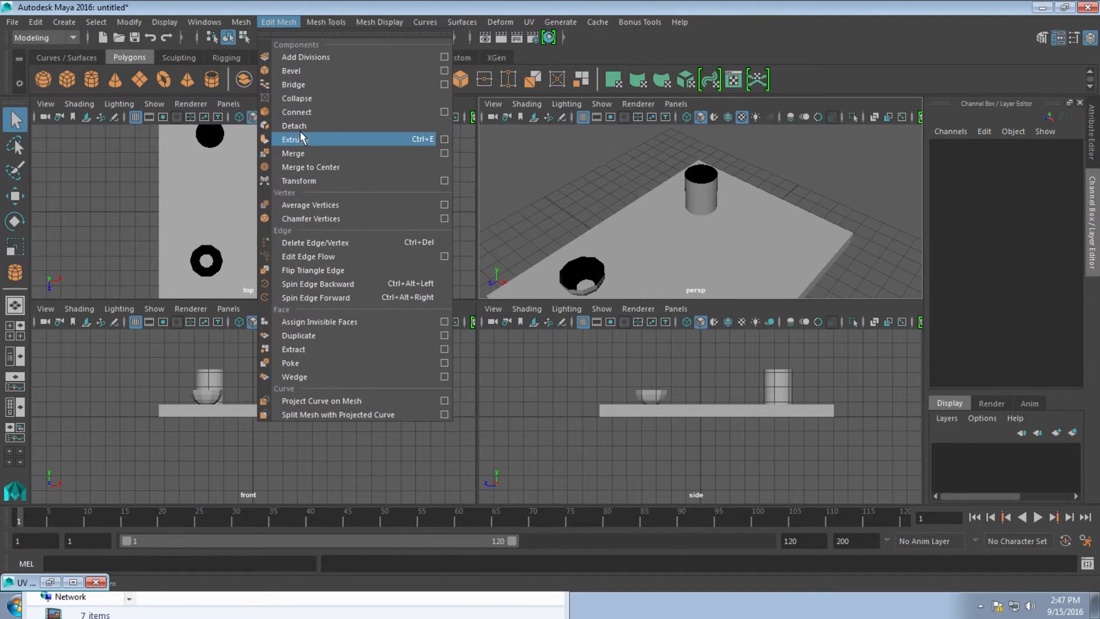
click(1034, 36)
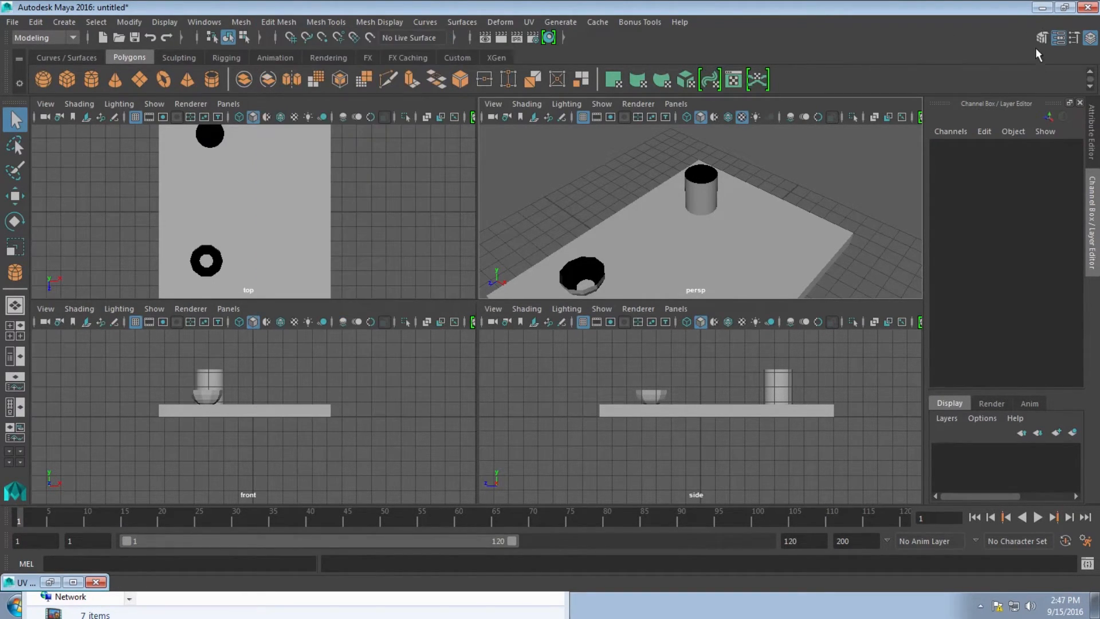
Step: Show the Modeling Toolkit and extrude the open cylinder with a thickness of 0.2 to give the cup solid walls
click(1036, 36)
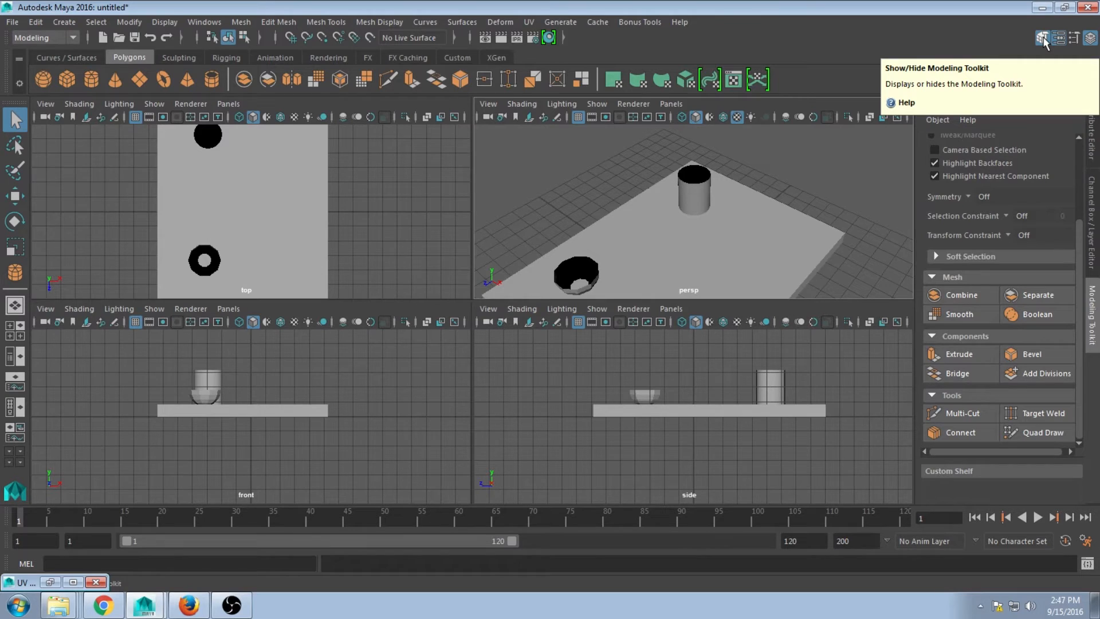
click(695, 209)
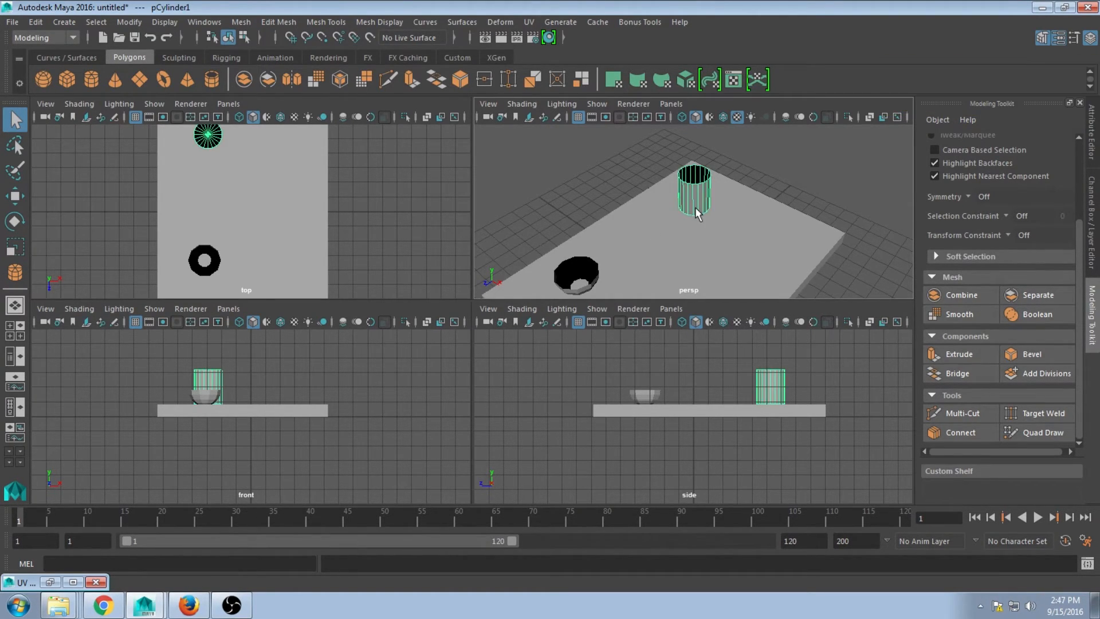
click(972, 356)
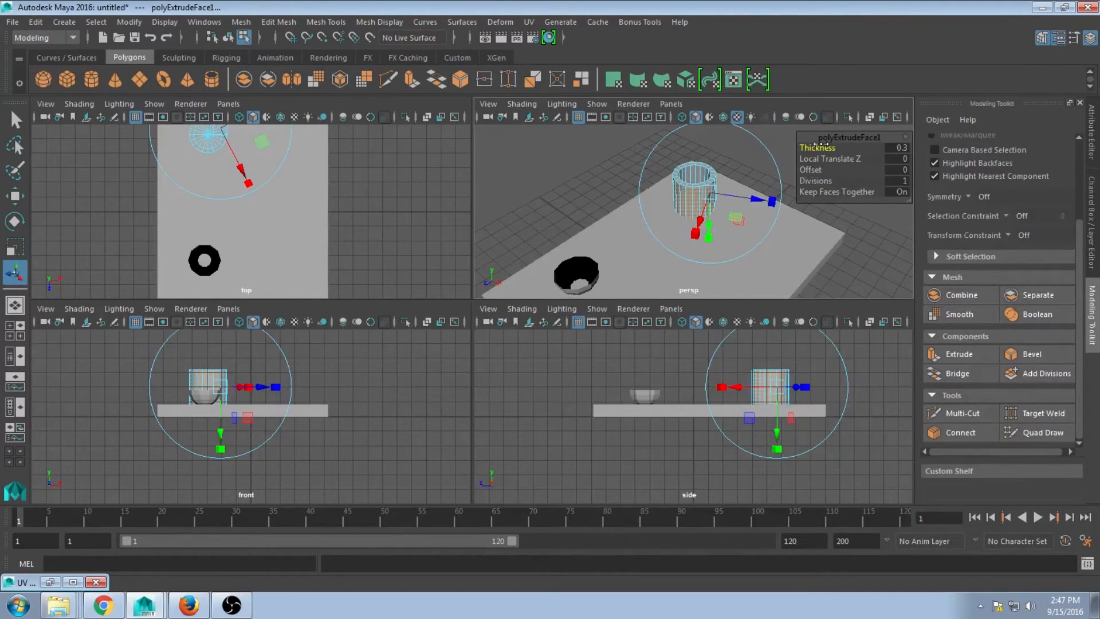
drag(818, 144, 823, 146)
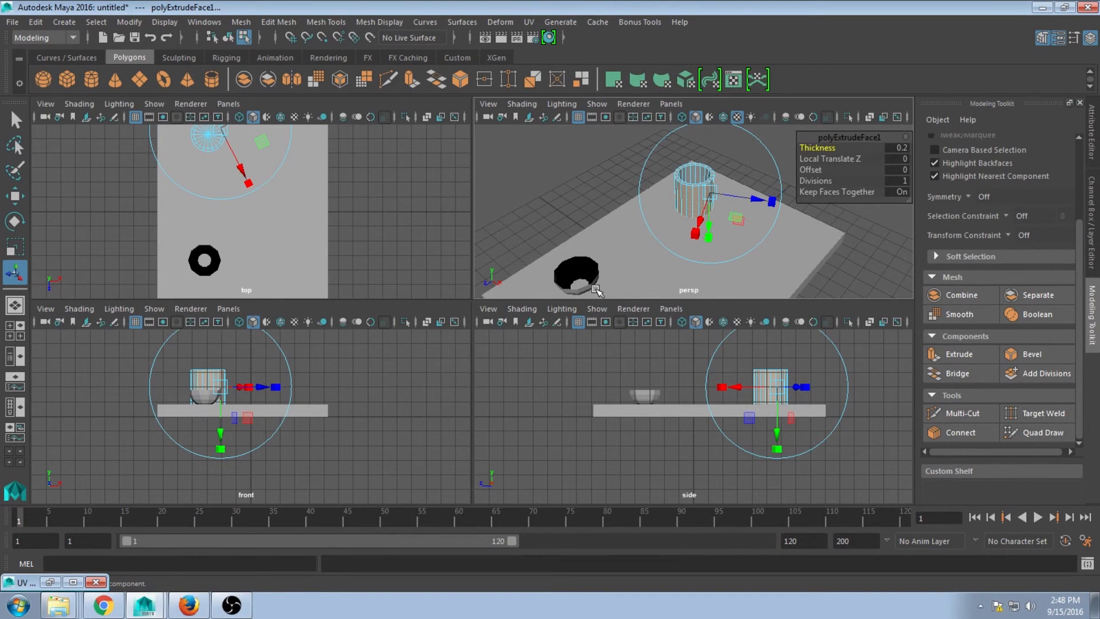
Step: Return to object selection and extrude the whole bowl with a thickness of 0.2
click(584, 264)
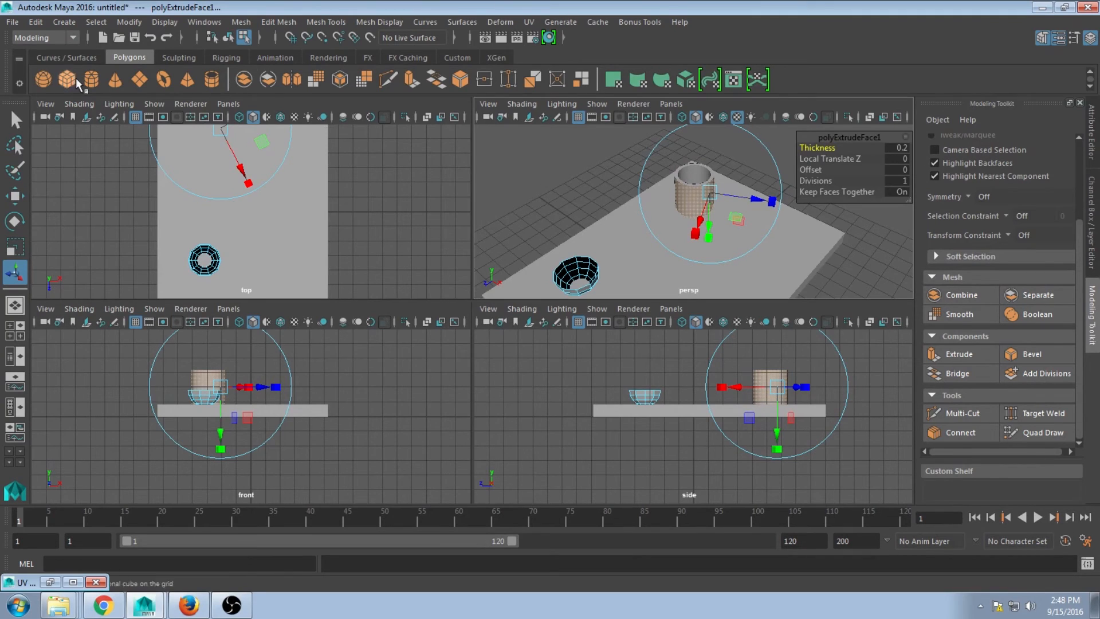
click(12, 117)
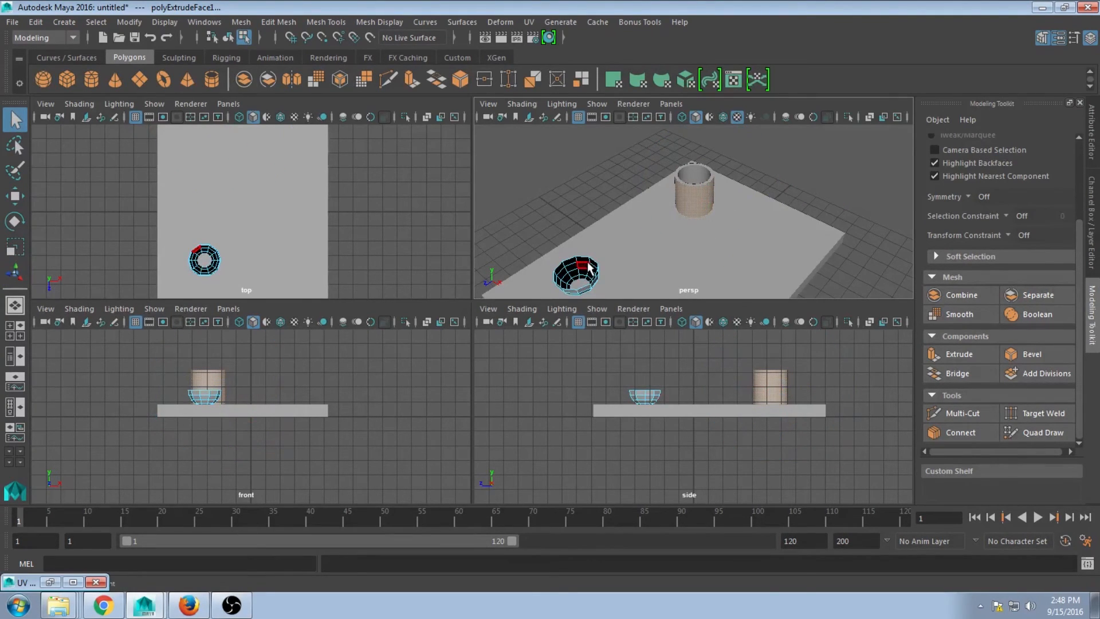
click(624, 199)
click(593, 279)
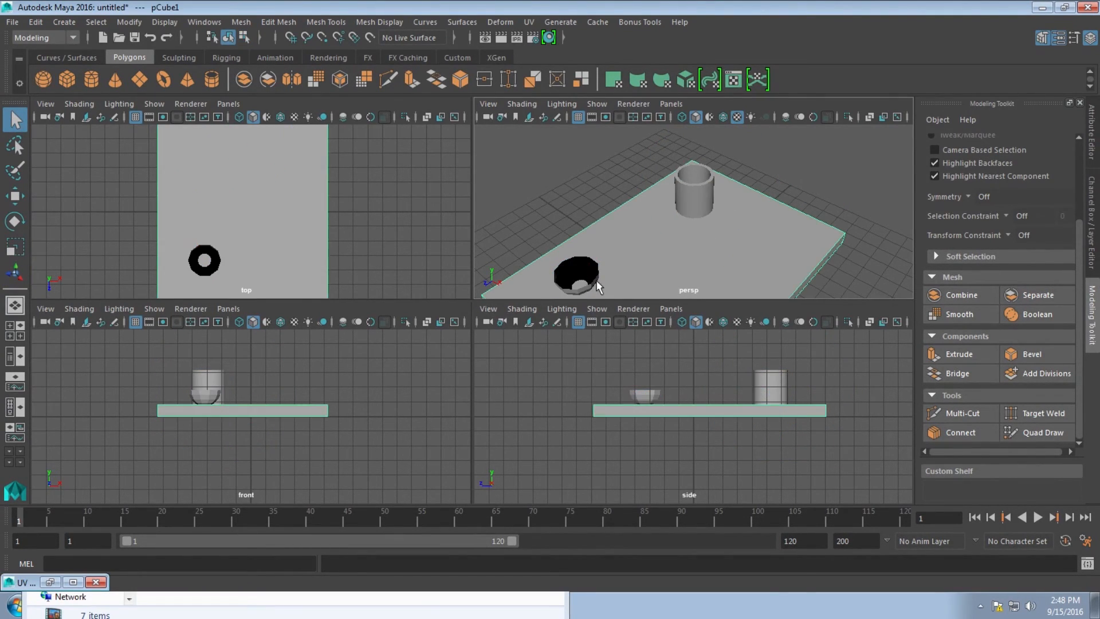
click(593, 281)
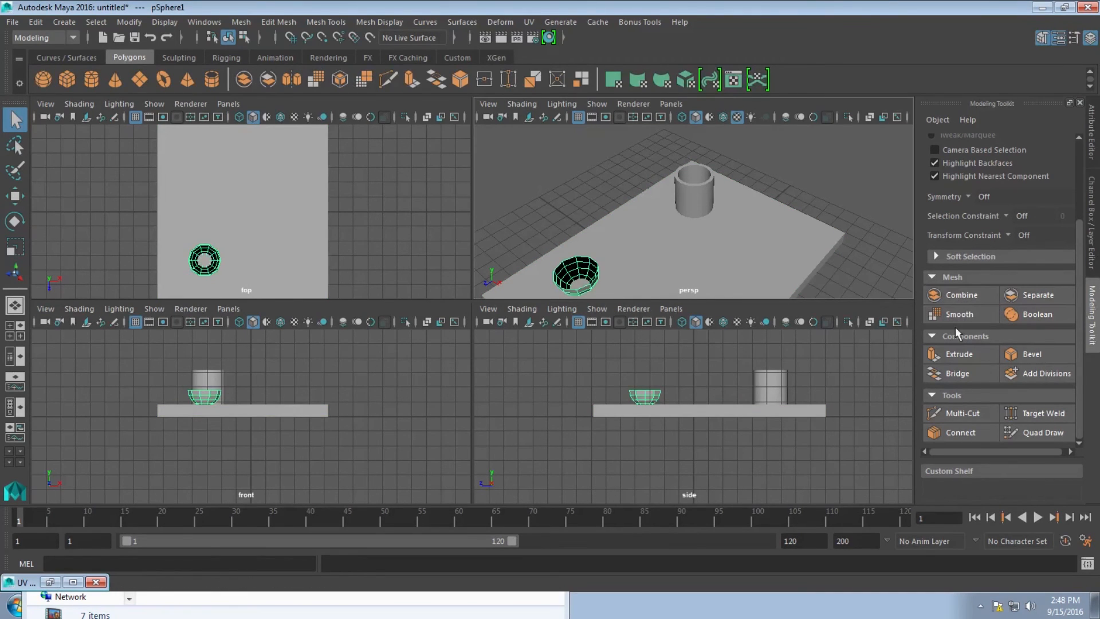
click(956, 355)
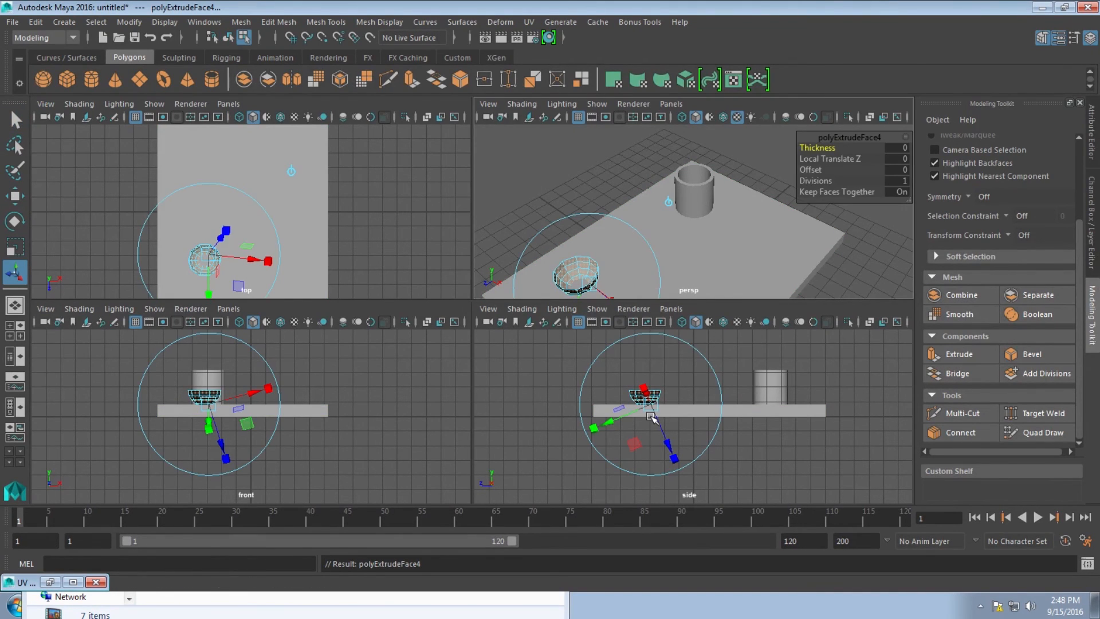
drag(818, 147, 821, 146)
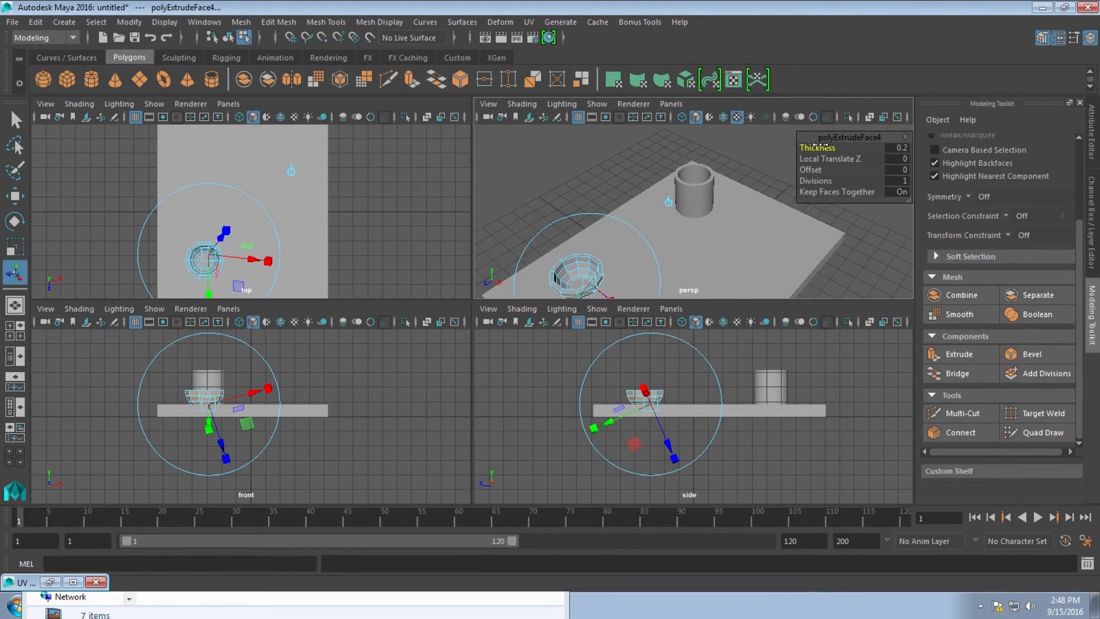